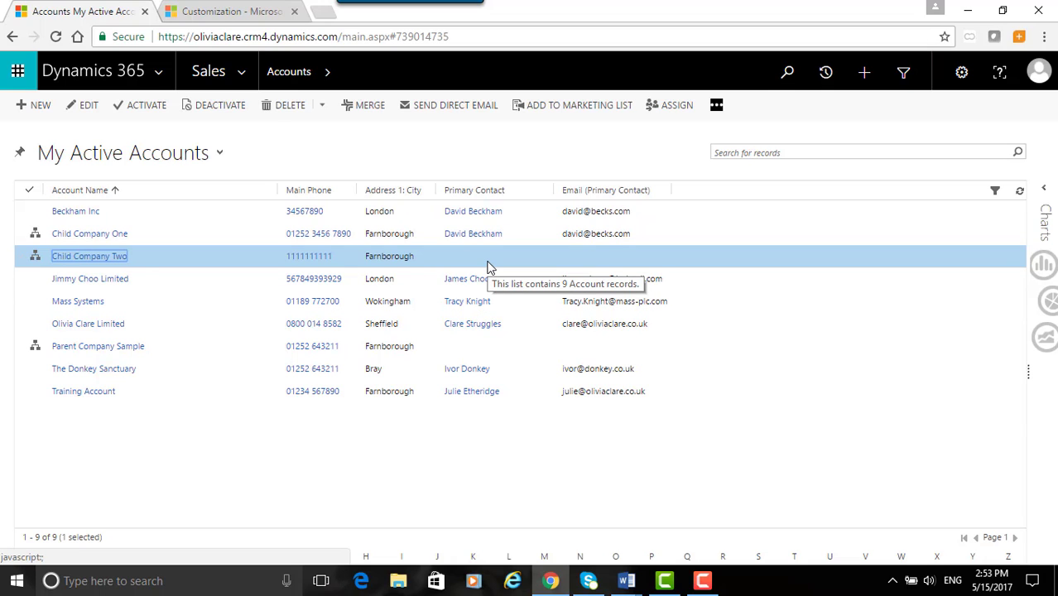
- Open the Account entity's definition in the default solution through the system customization settings
click(245, 90)
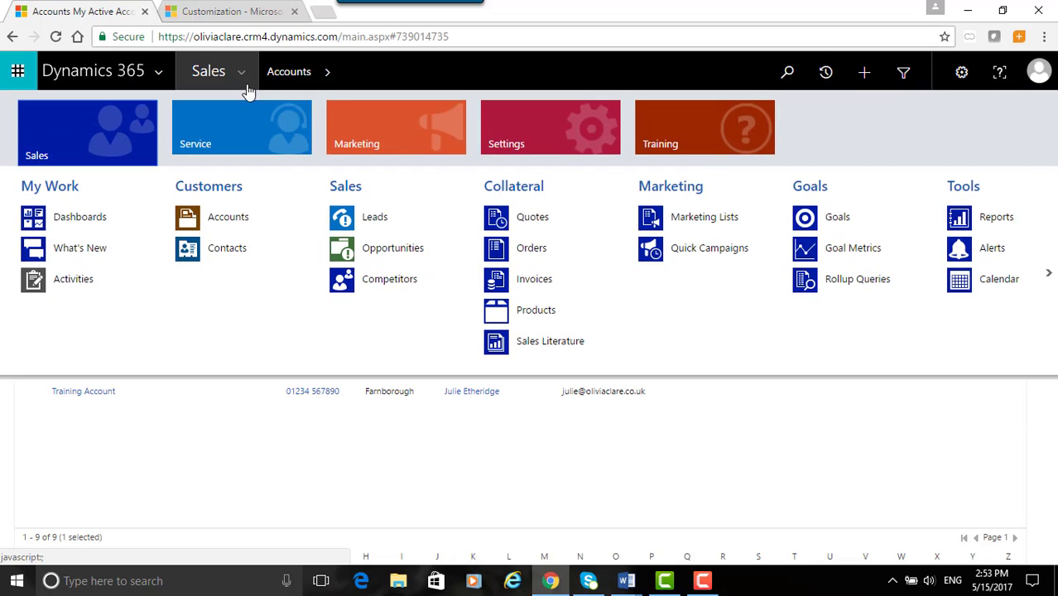
click(528, 138)
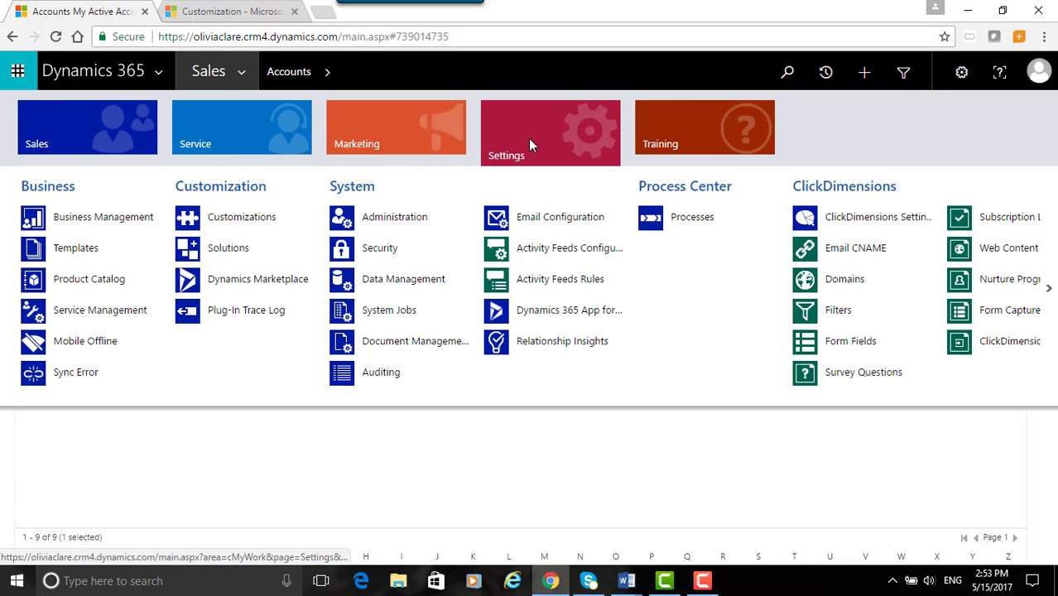
click(228, 230)
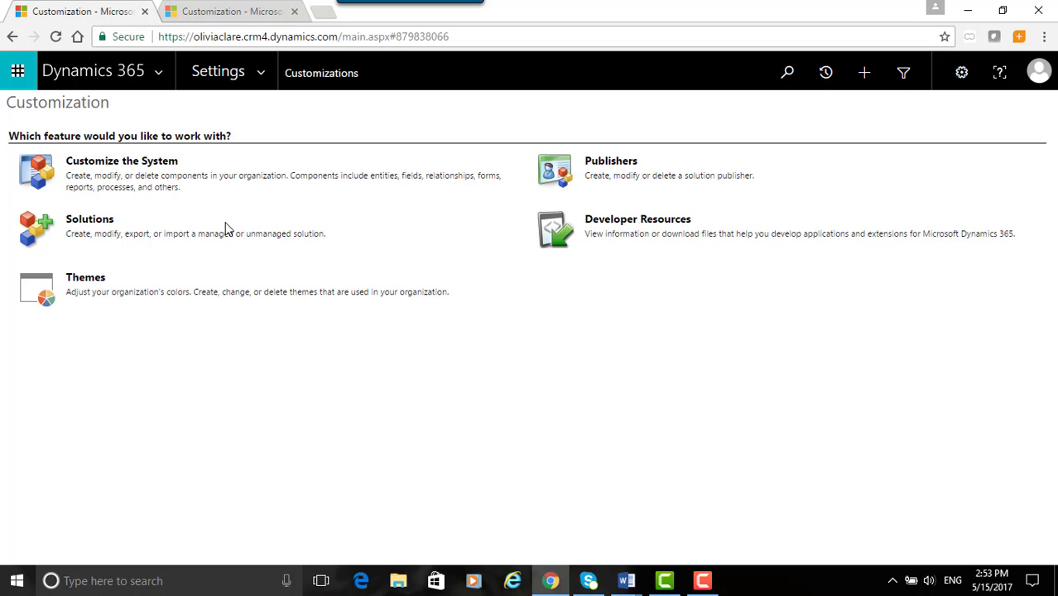
click(163, 166)
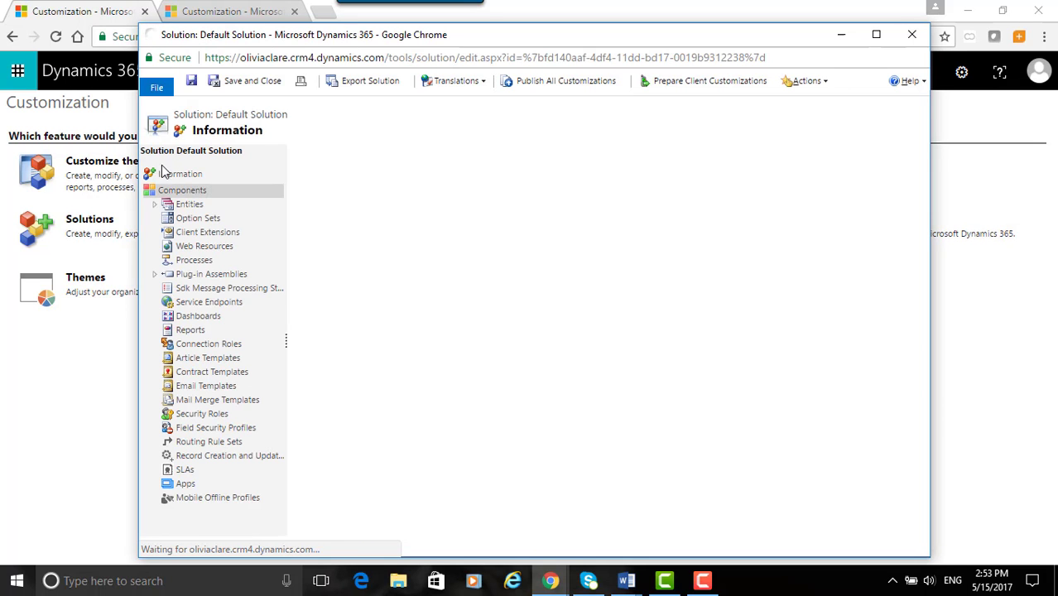
click(155, 205)
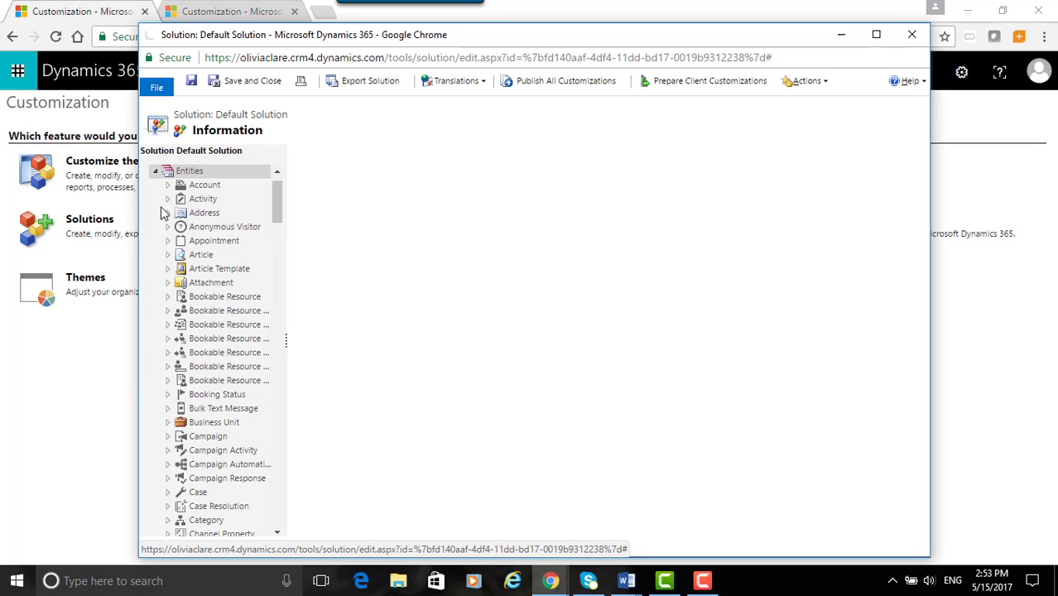
click(204, 186)
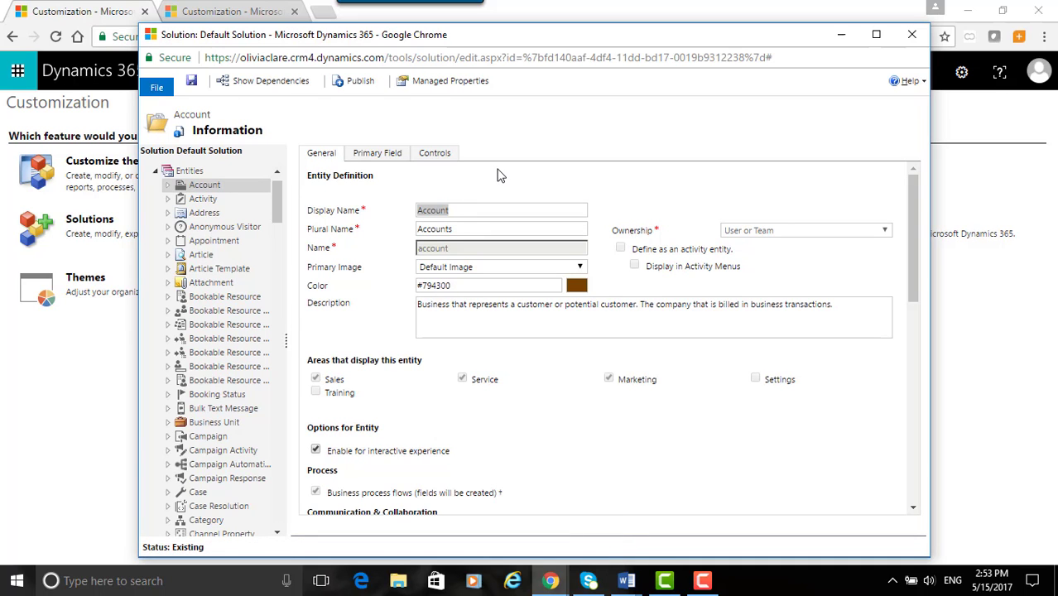
- Add the Editable Grid control to the Account entity and make it the active control for Web
click(447, 159)
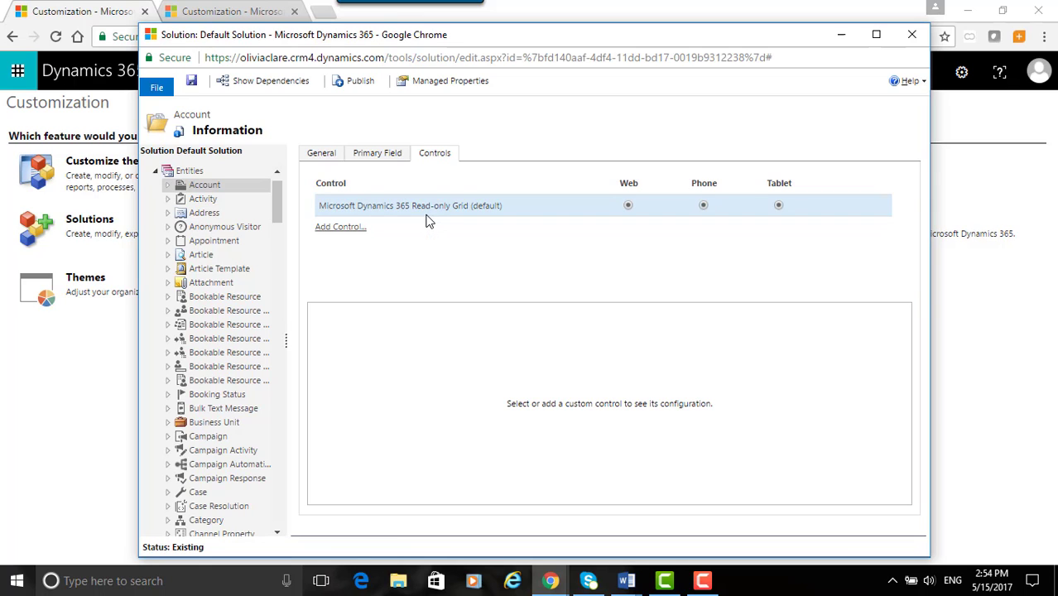
click(349, 229)
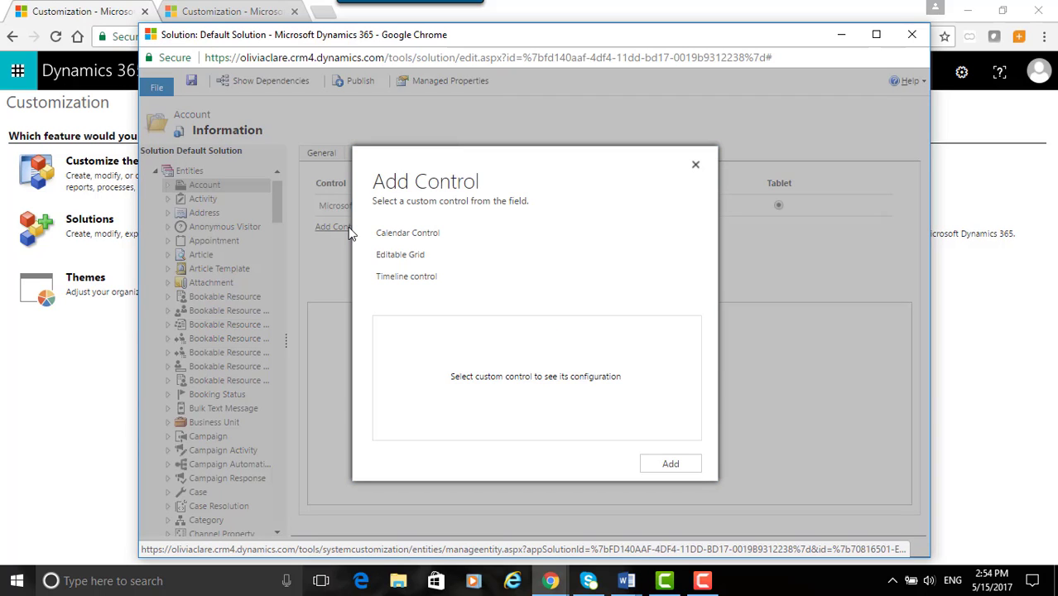
click(408, 259)
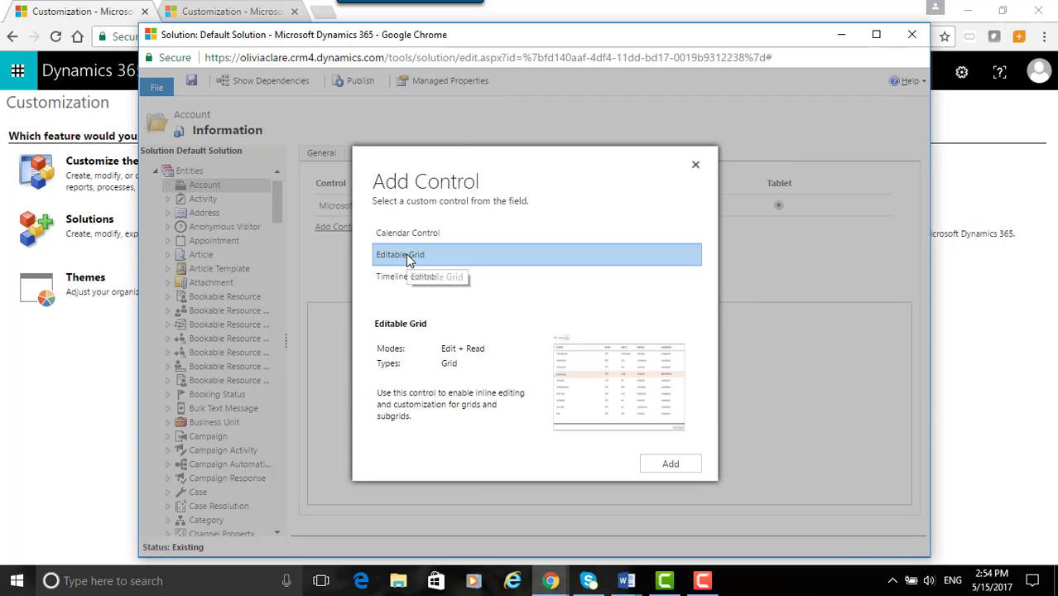
click(669, 464)
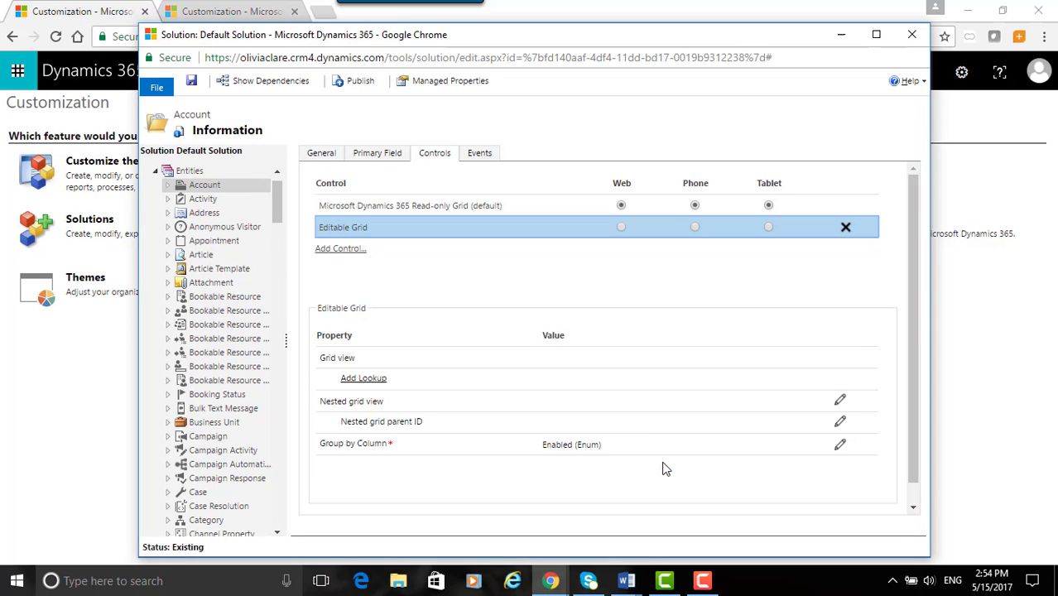
click(621, 228)
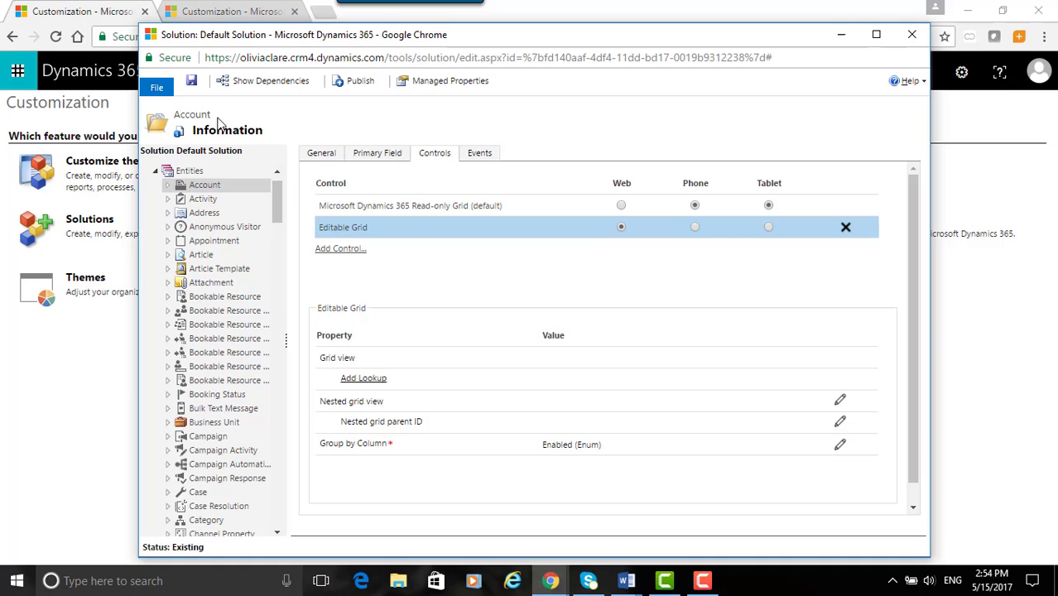
- Save and publish the Account entity customization, and close the solution window
click(191, 84)
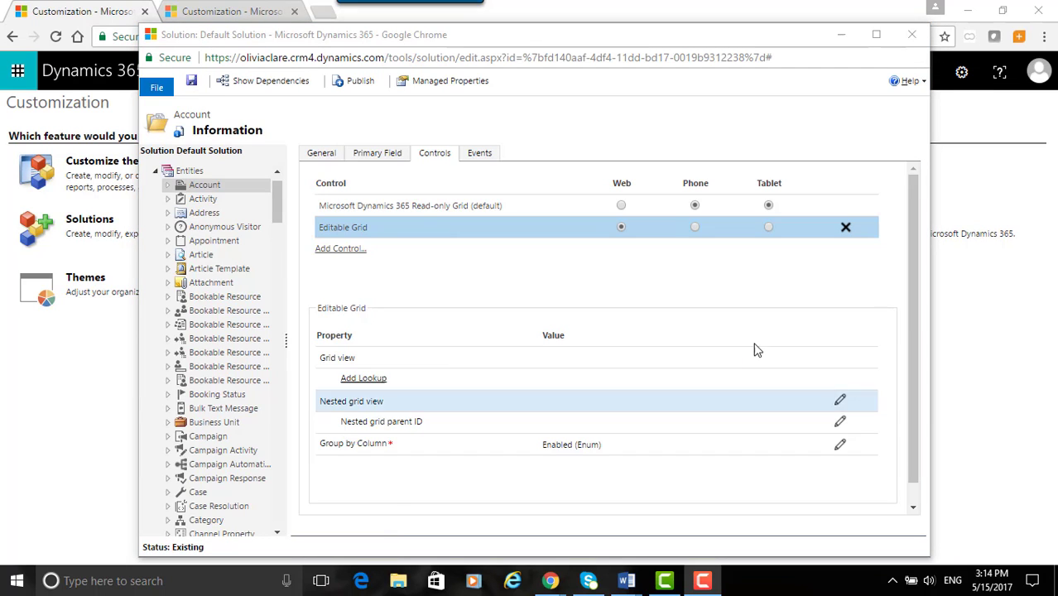
click(361, 88)
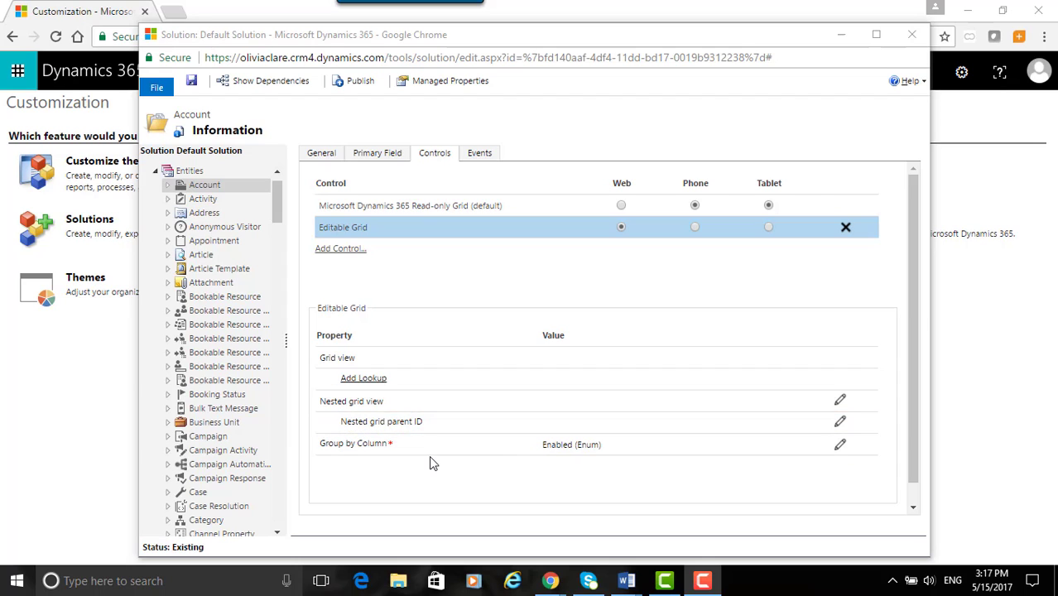
click(915, 43)
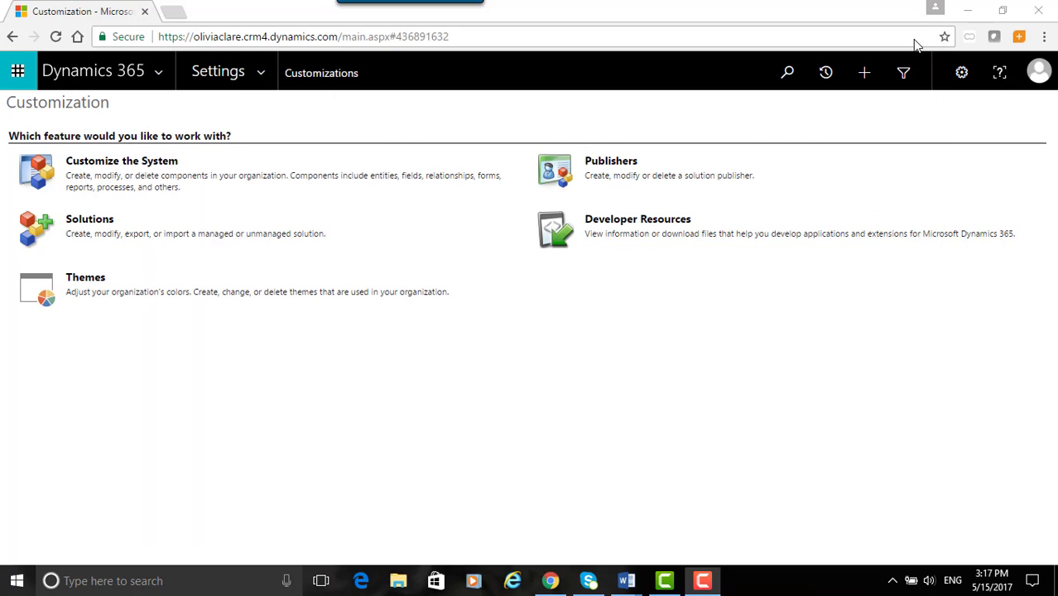
- Open the Accounts list in the Sales area and switch it to the Active Accounts view
click(265, 72)
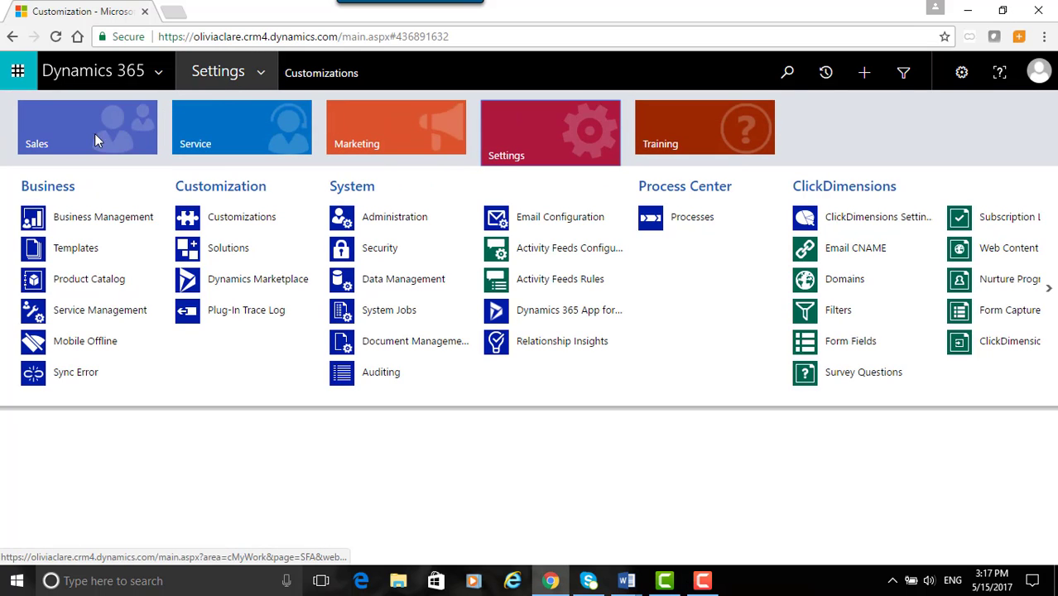
click(70, 139)
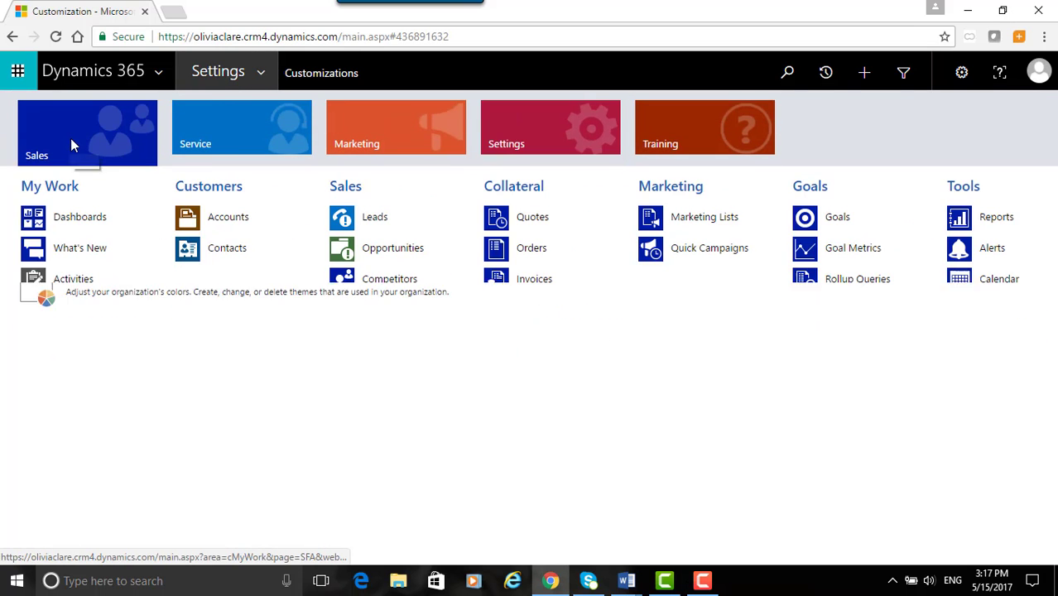
click(229, 218)
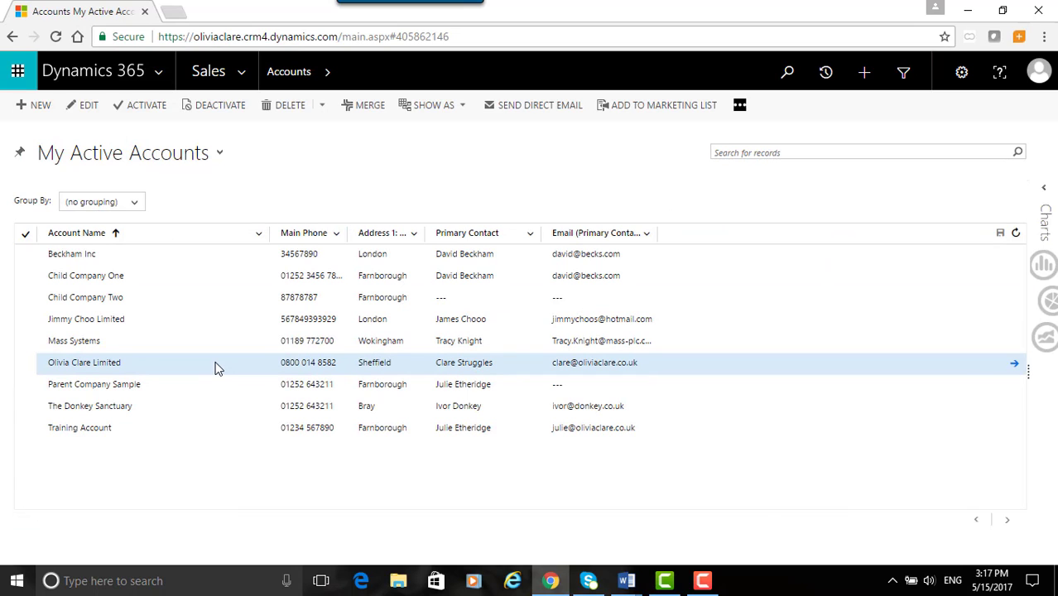
click(220, 156)
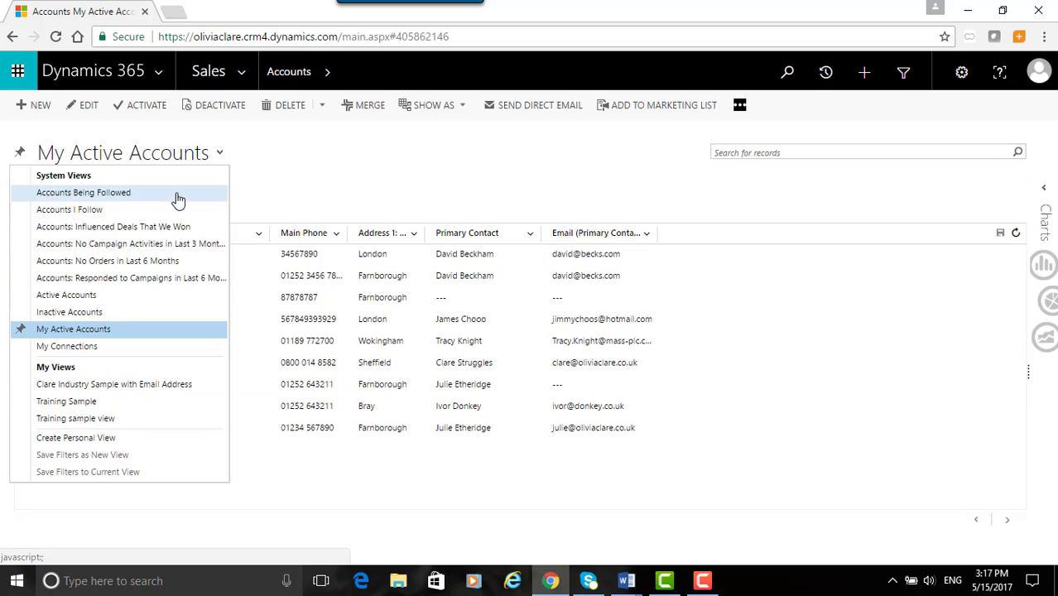
click(123, 297)
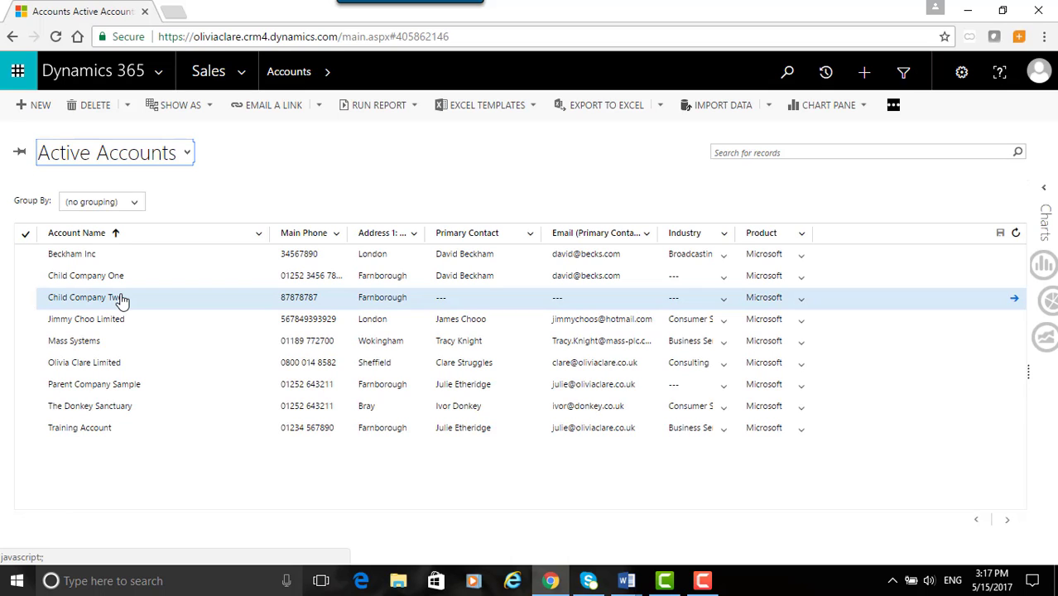
- Re-enter the city of Child Company One as Farnborough directly in the grid
click(419, 284)
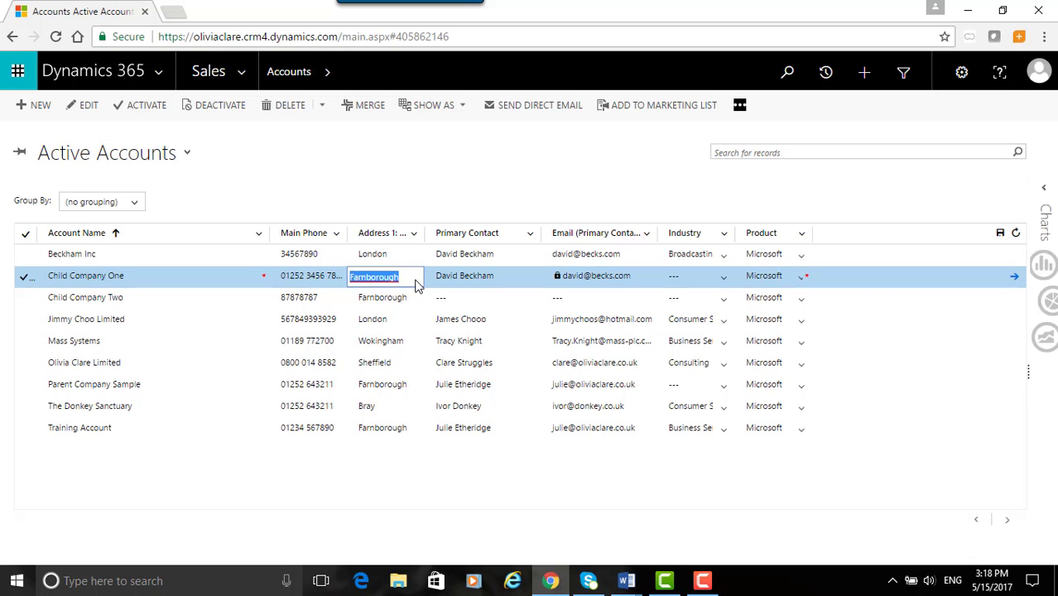
key(BackSpace)
text(F)
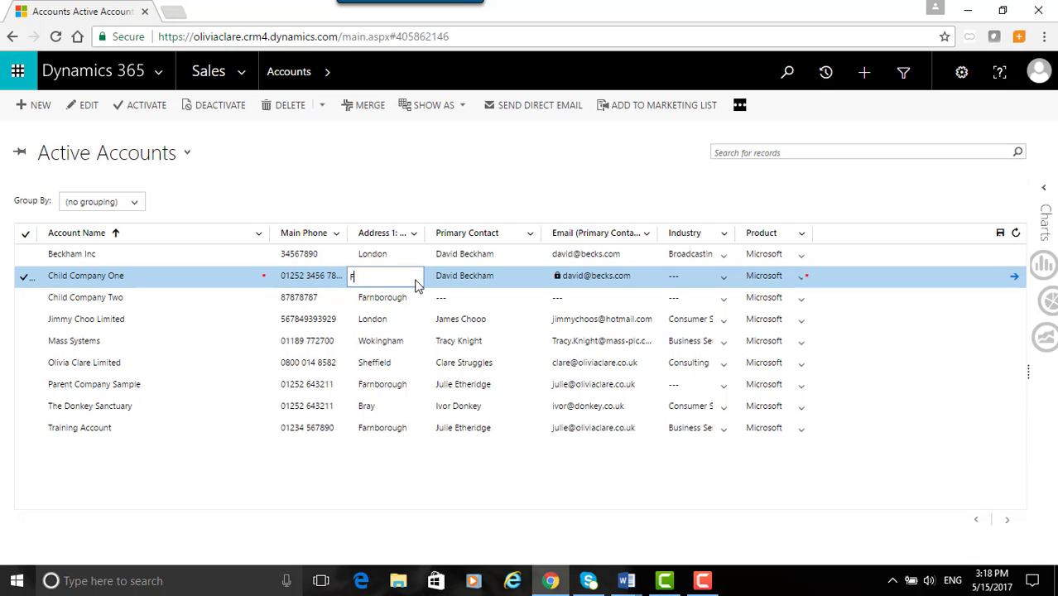
text(arnborough)
- Set the primary contact of Child Company Two to David Beckham in the grid
click(503, 297)
click(512, 301)
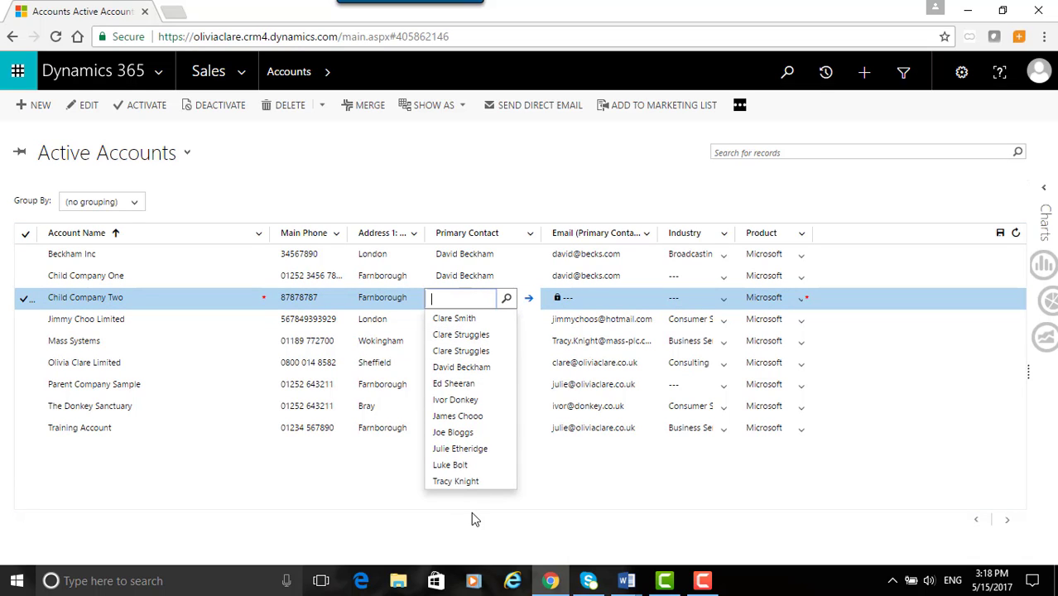
click(461, 368)
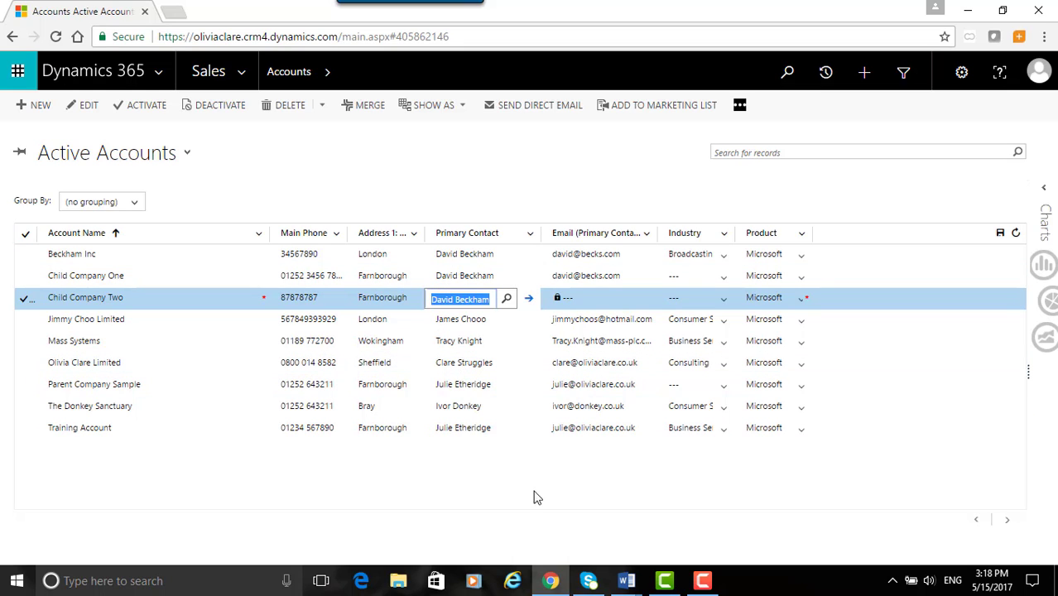
- Set the industry of Beckham Inc to Specialty Realty, and save and refresh the grid
click(723, 260)
click(723, 258)
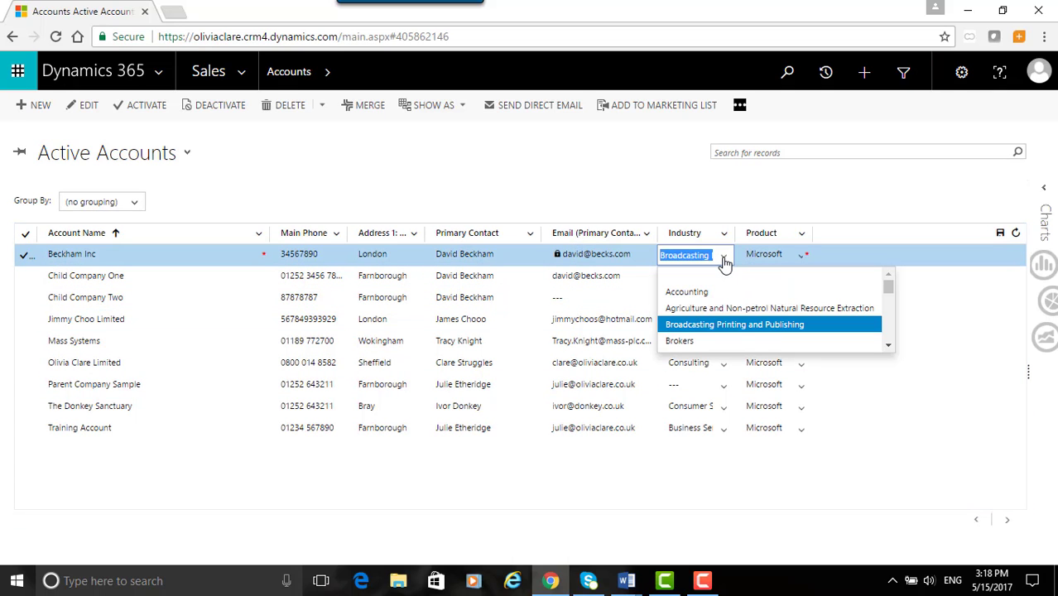
drag(888, 288, 888, 338)
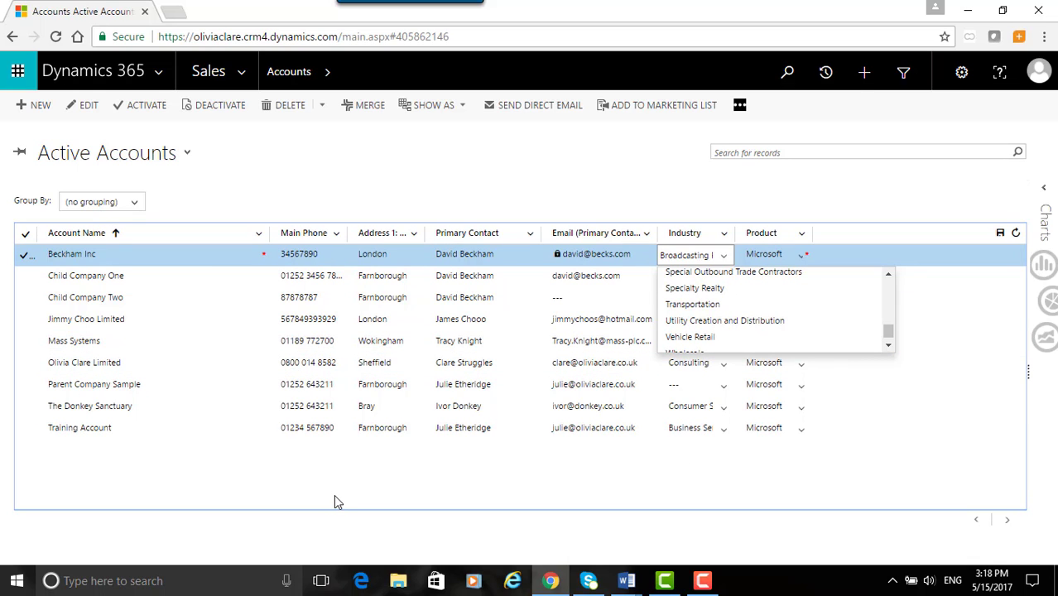
click(717, 289)
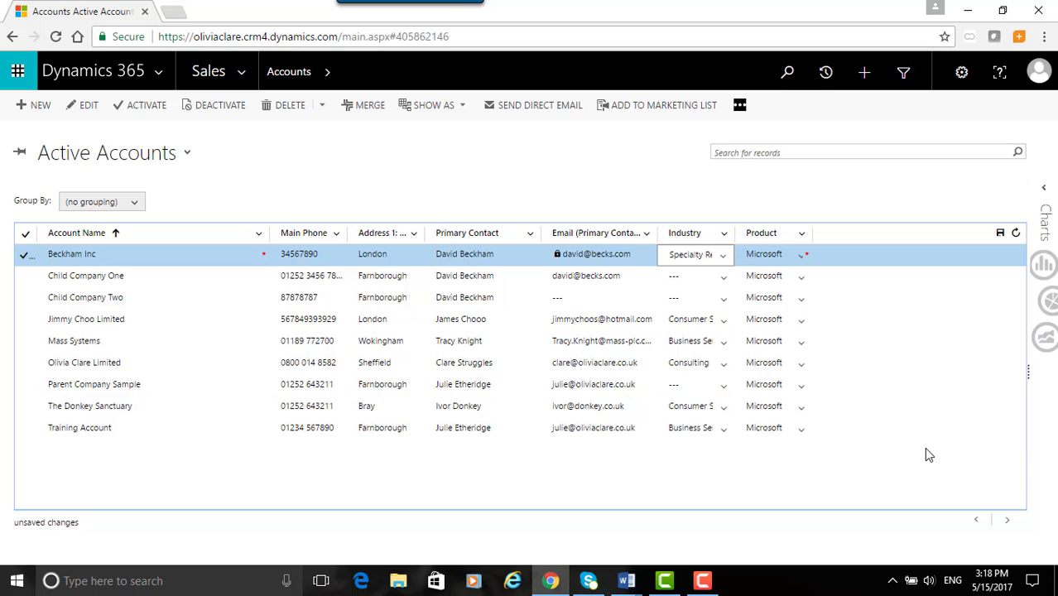
click(1000, 237)
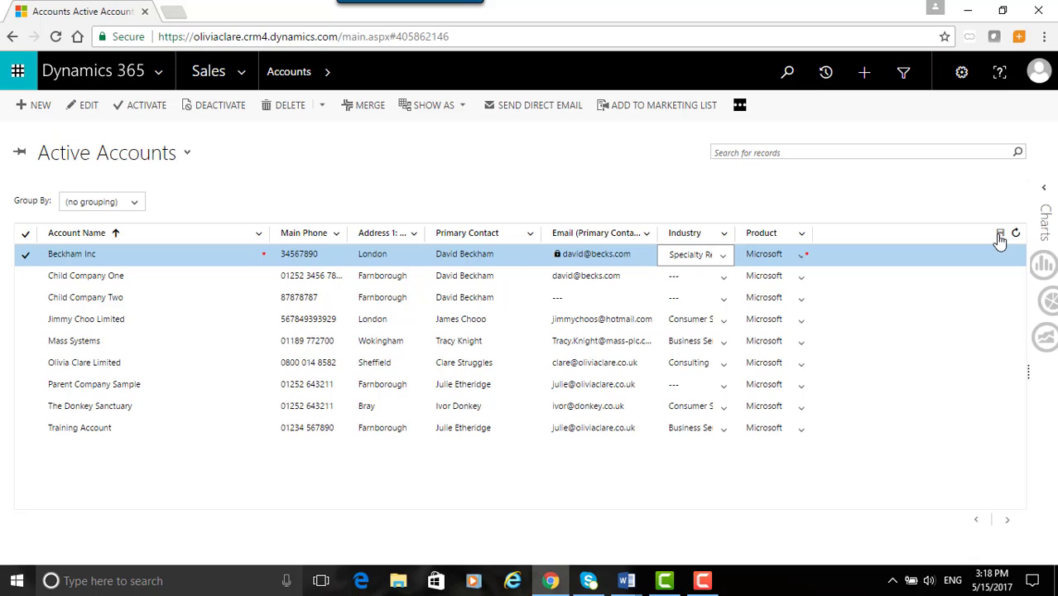
click(1017, 237)
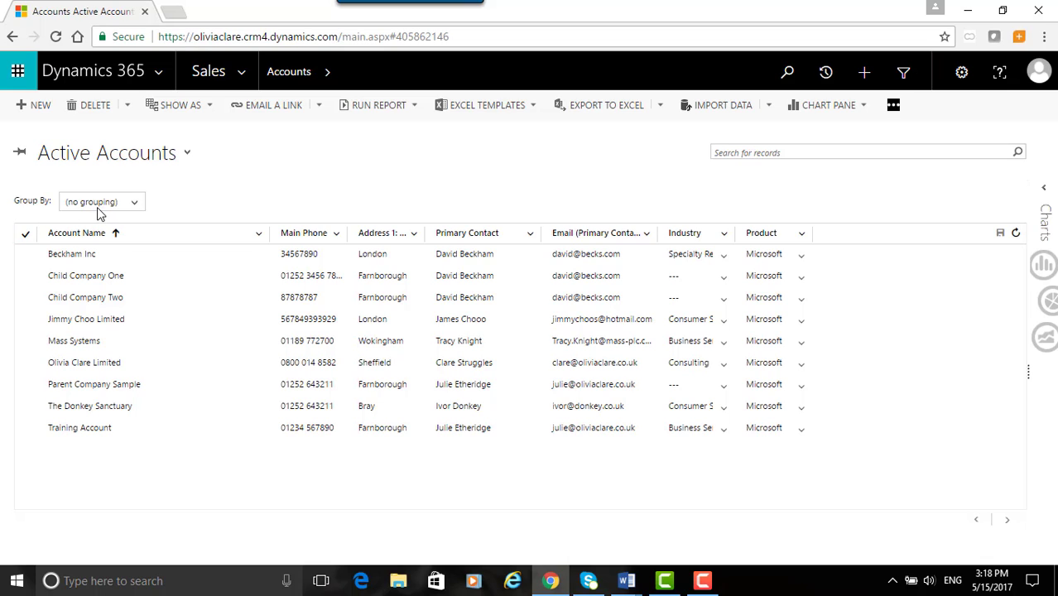
- Group the account list by Account Name, and regroup it by Address 1: City
click(134, 204)
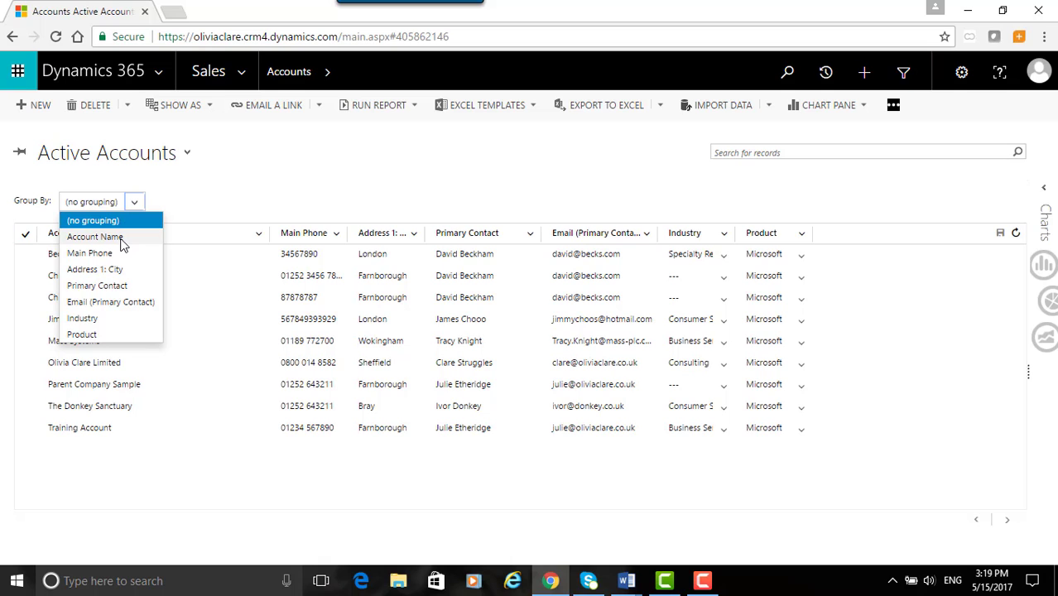
click(123, 243)
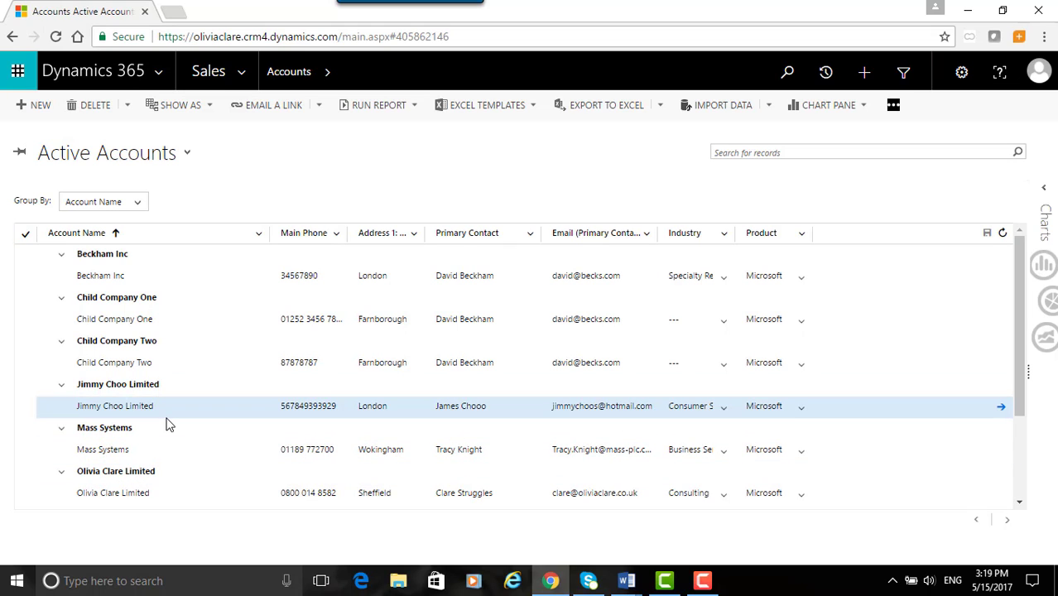
click(139, 204)
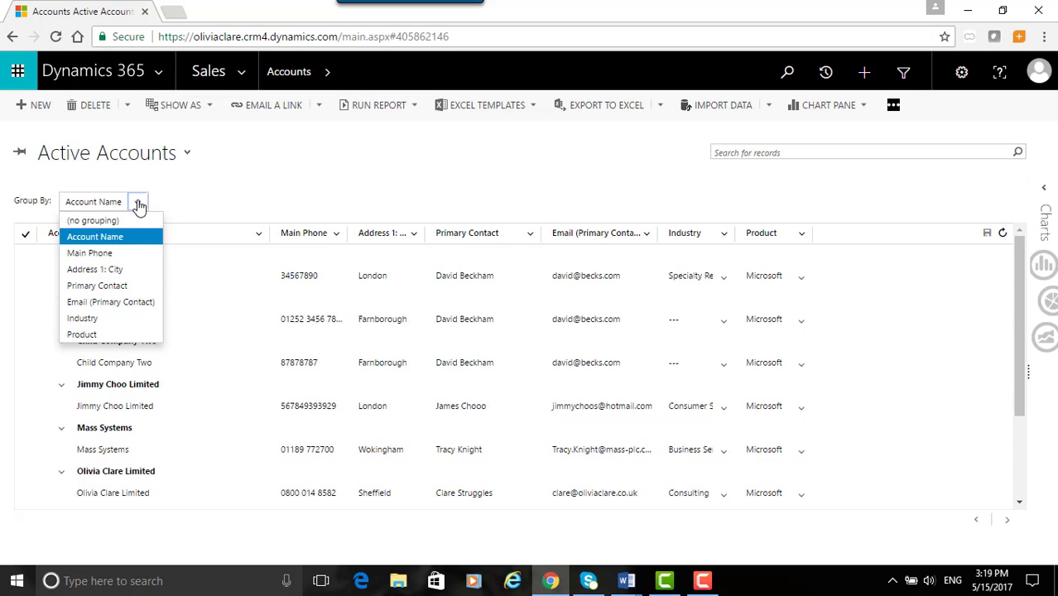
click(132, 269)
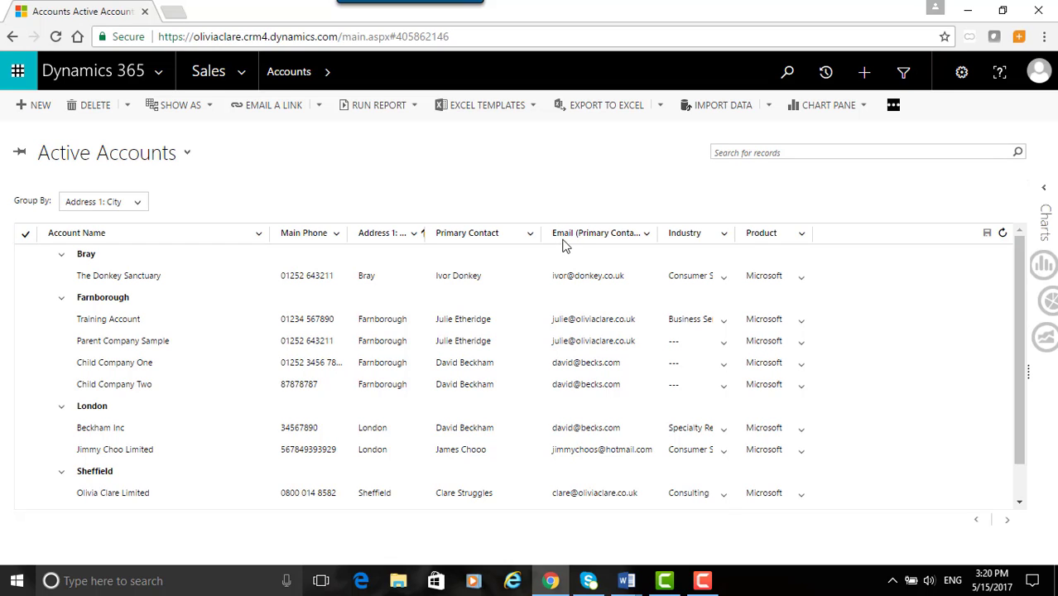
click(702, 580)
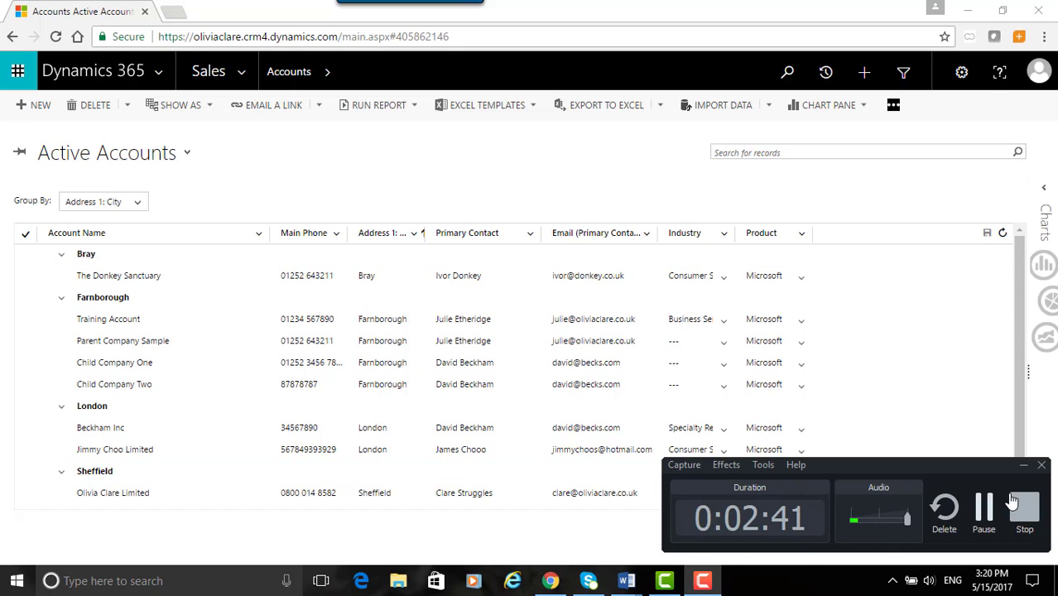